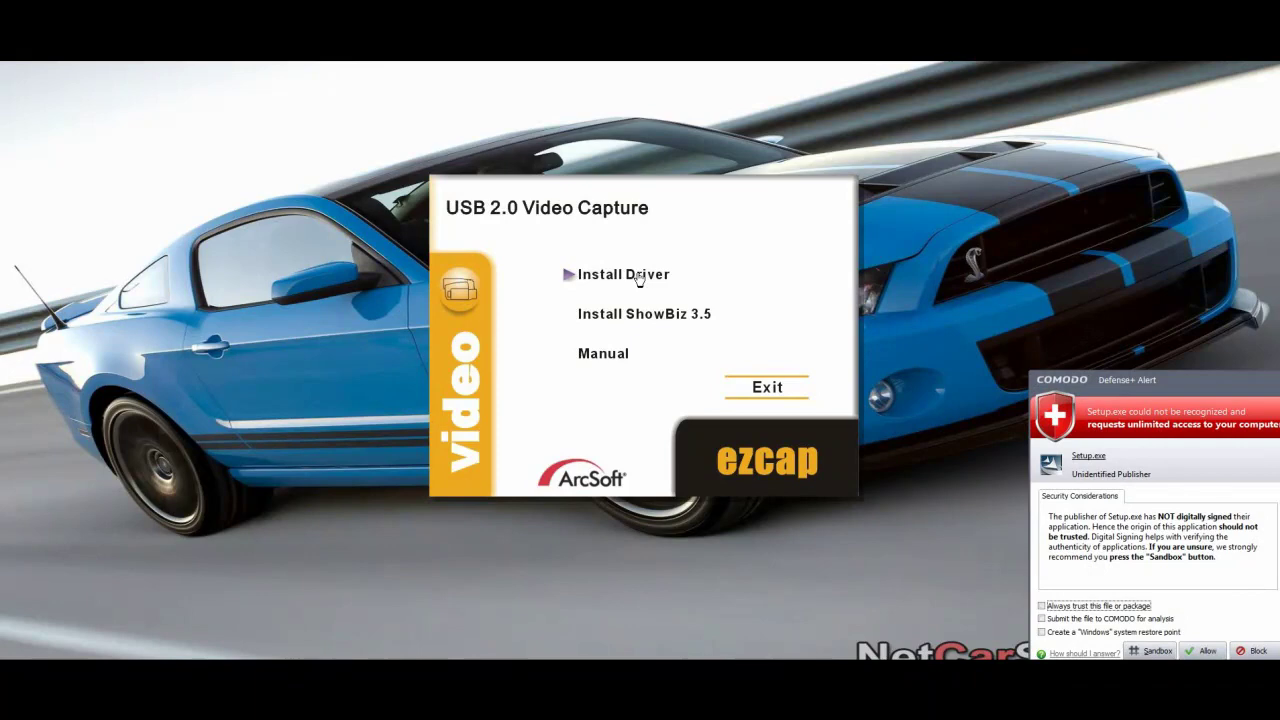
# Allow the unsigned ezcap Setup.exe in the COMODO Defense+ alert so the driver wizard opens
pyautogui.click(1194, 649)
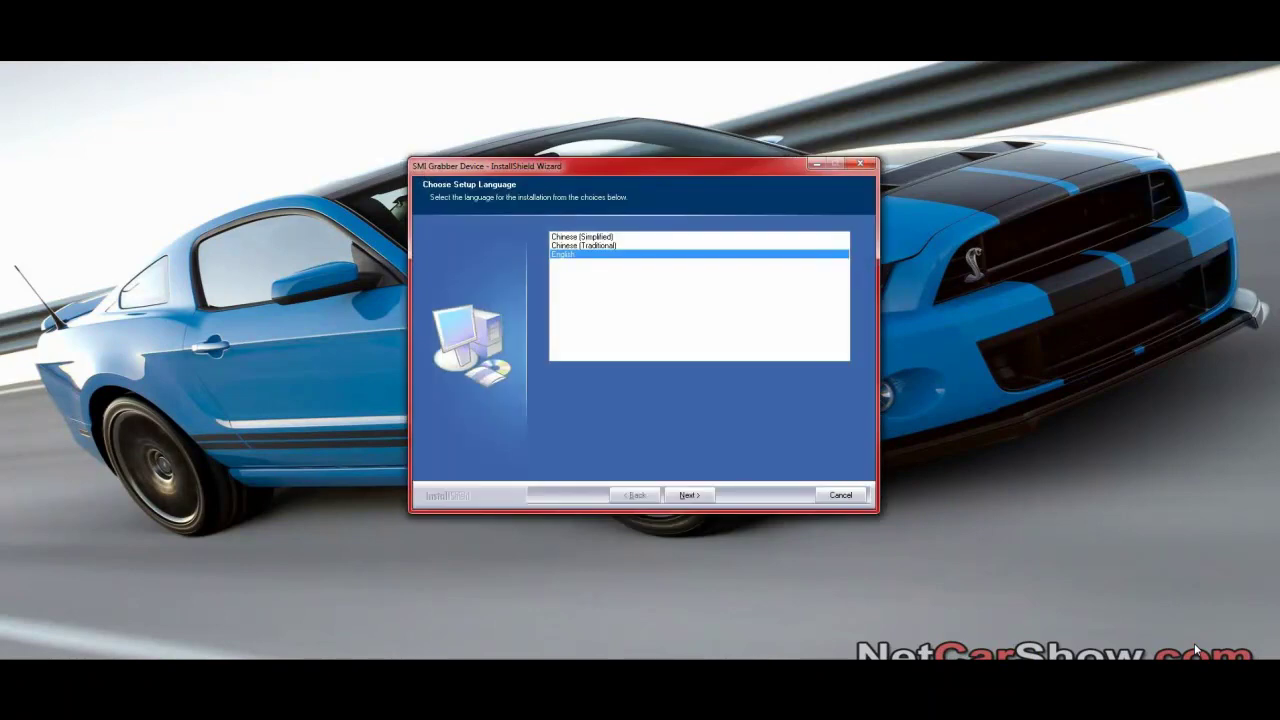
# Install the SMI Grabber Device driver in English, always trusting drivers from SOMAGIC
pyautogui.click(690, 495)
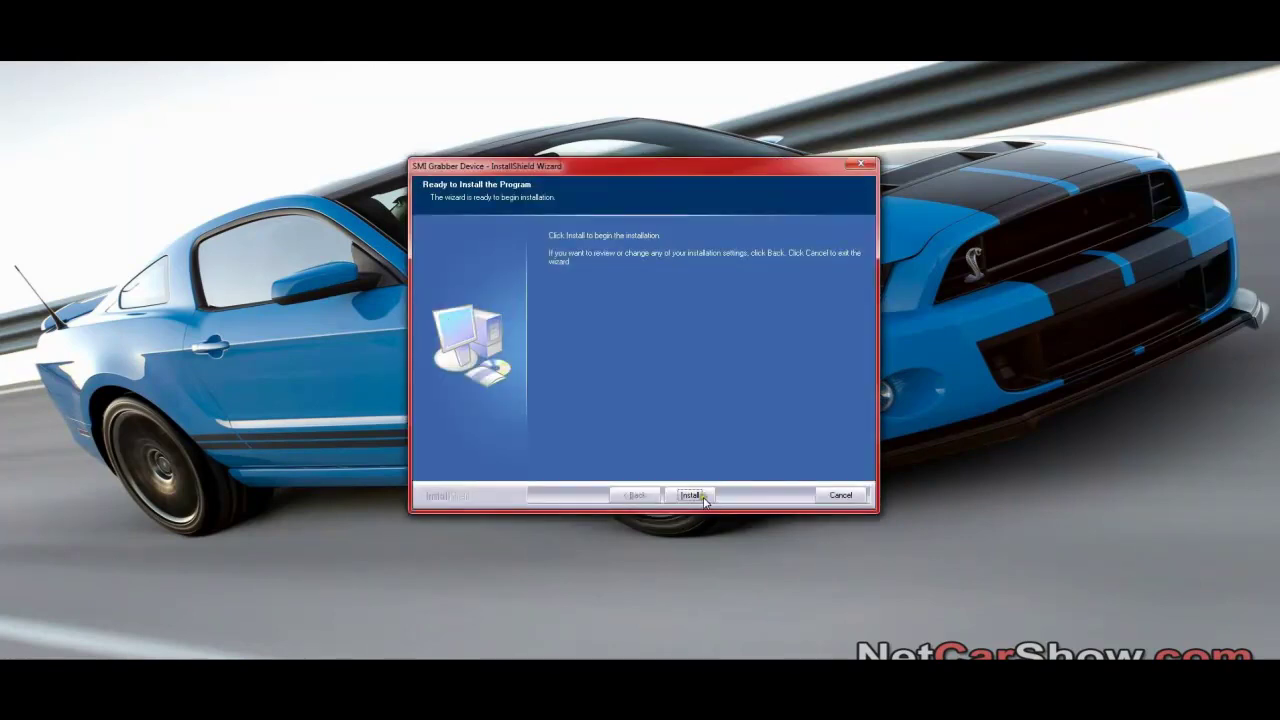
pyautogui.click(690, 495)
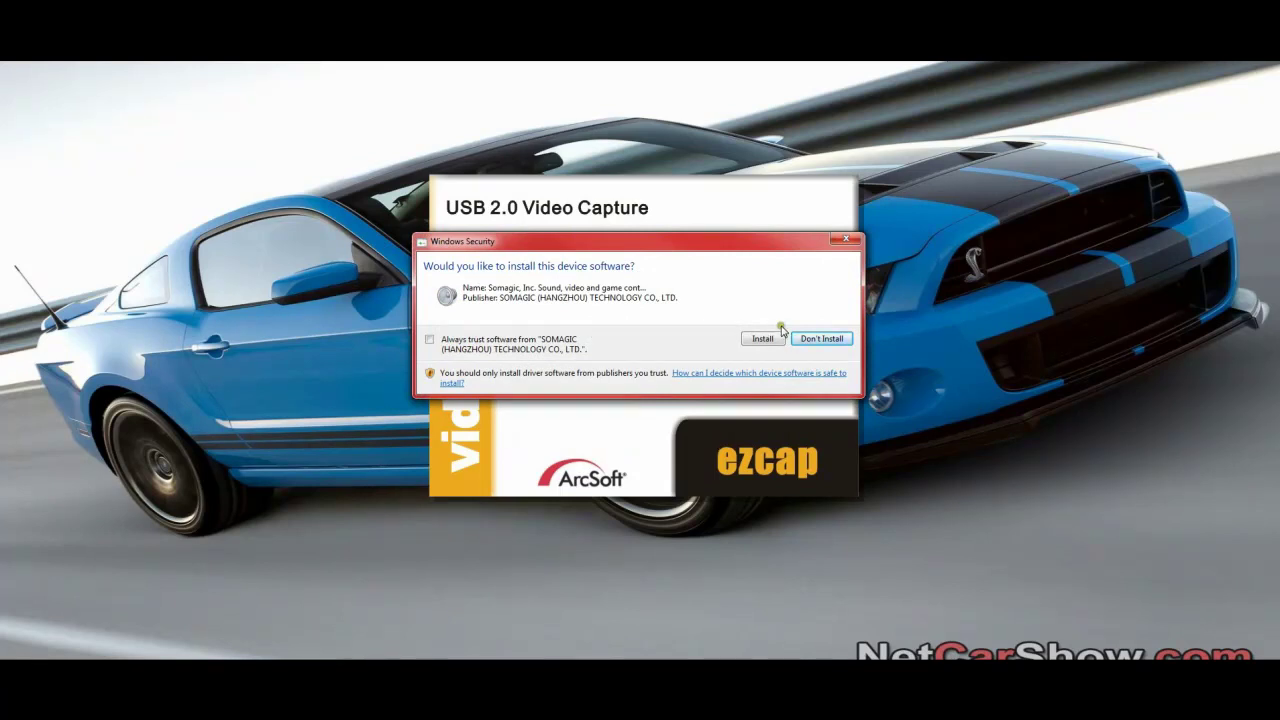
pyautogui.click(523, 340)
pyautogui.click(752, 342)
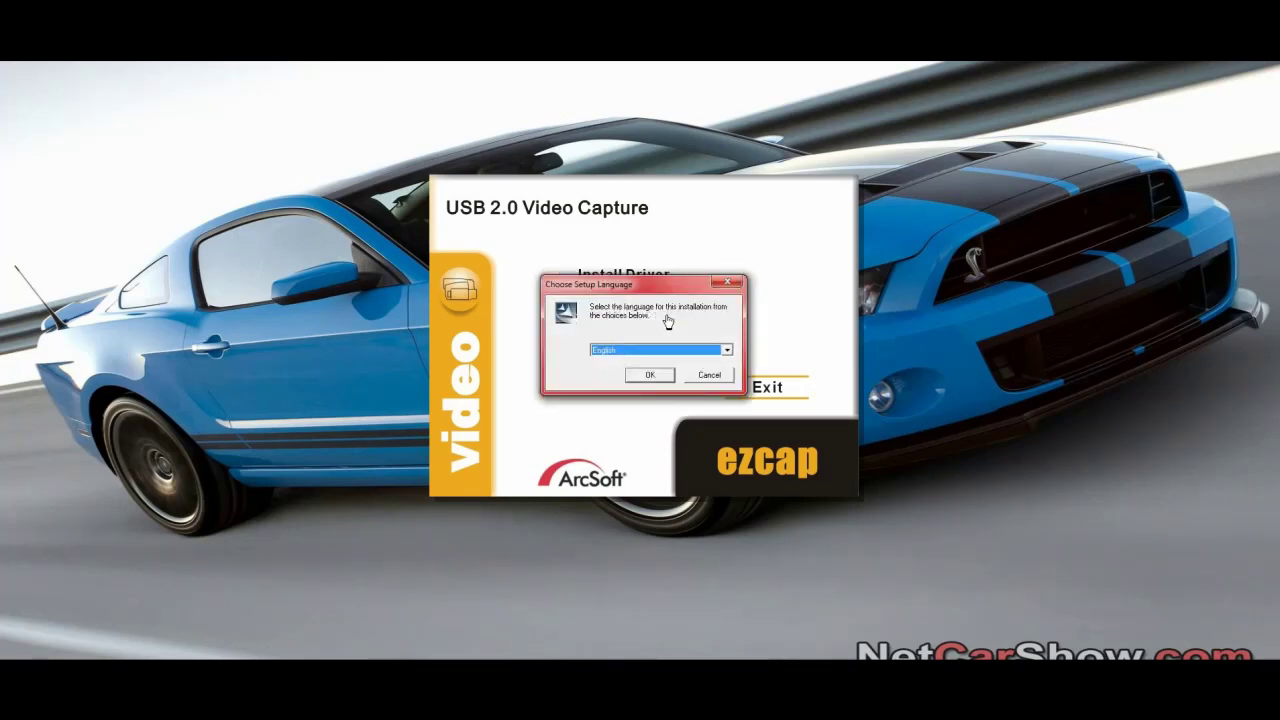
# Choose English for ShowBiz setup, accept the licence, and enter the user name before the licence key
pyautogui.click(650, 376)
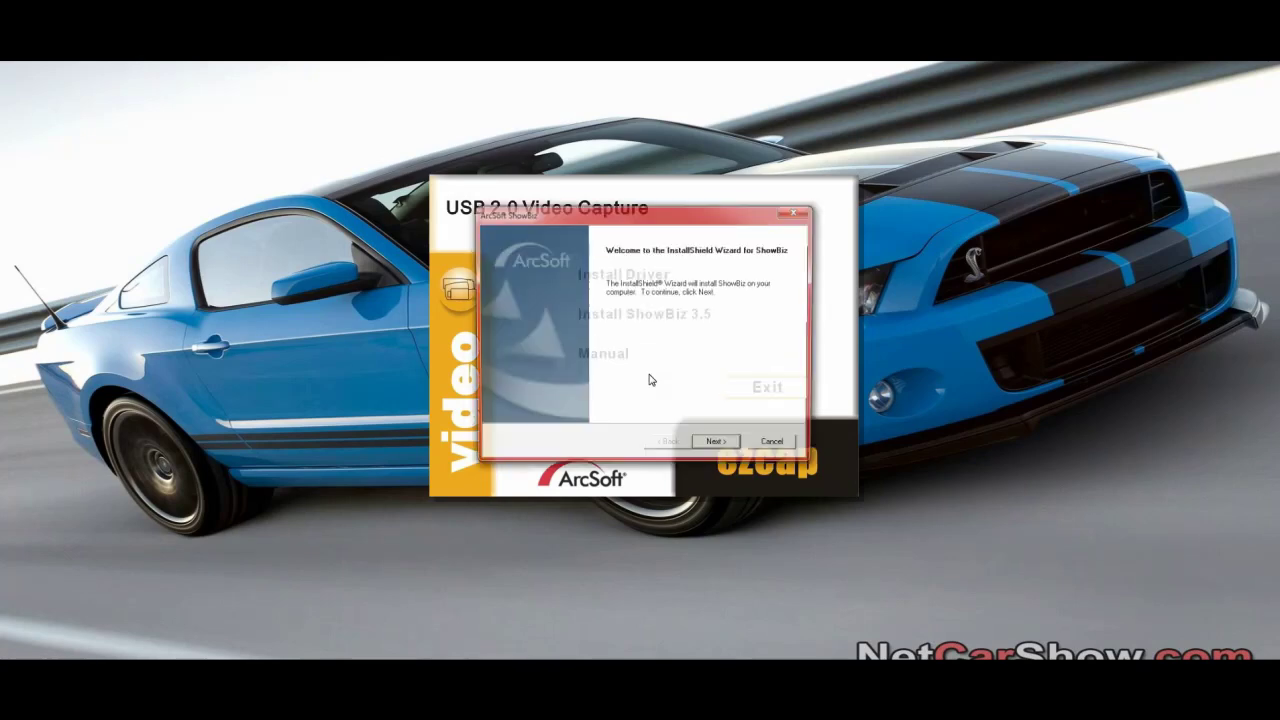
pyautogui.click(716, 446)
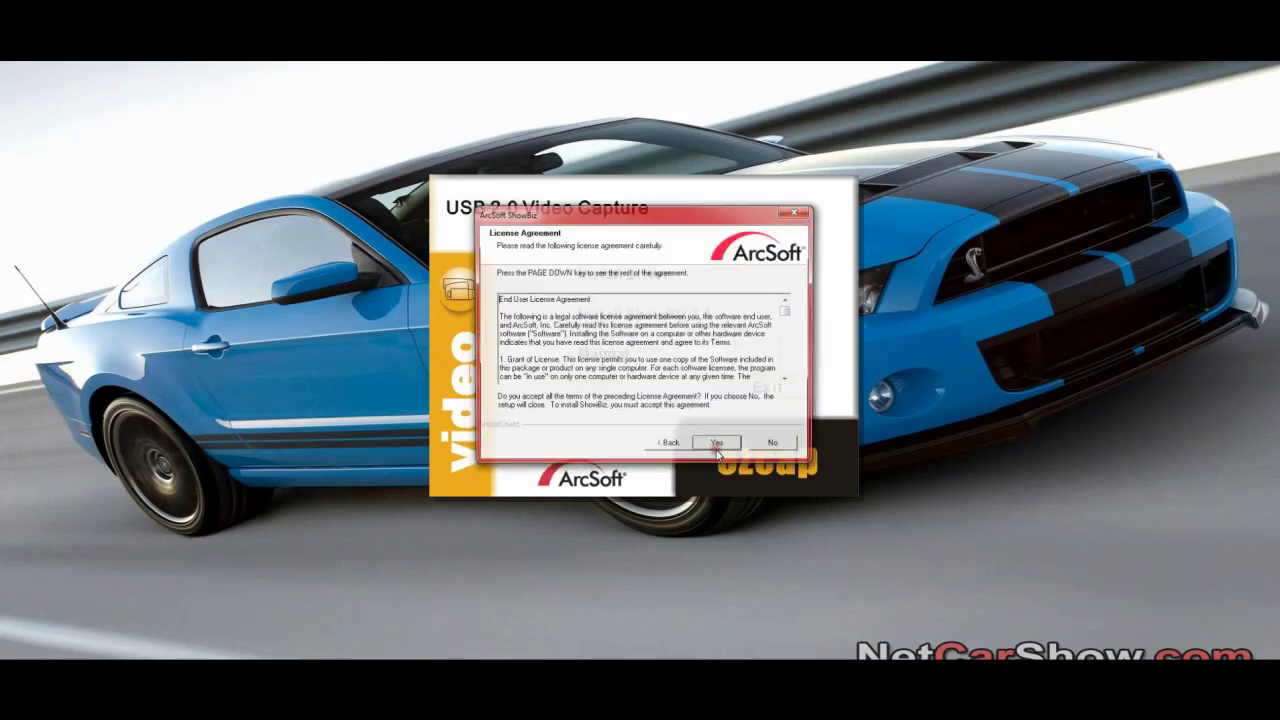
pyautogui.click(717, 446)
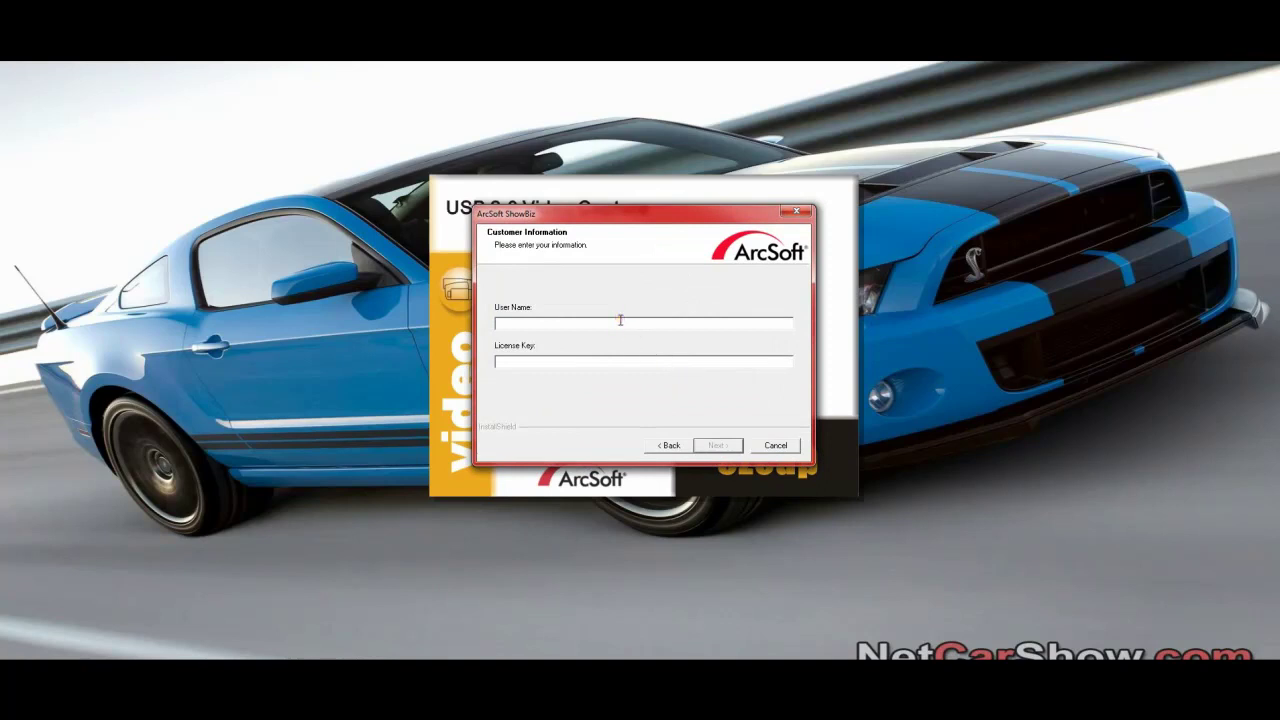
pyautogui.write('Joe')
pyautogui.click(598, 361)
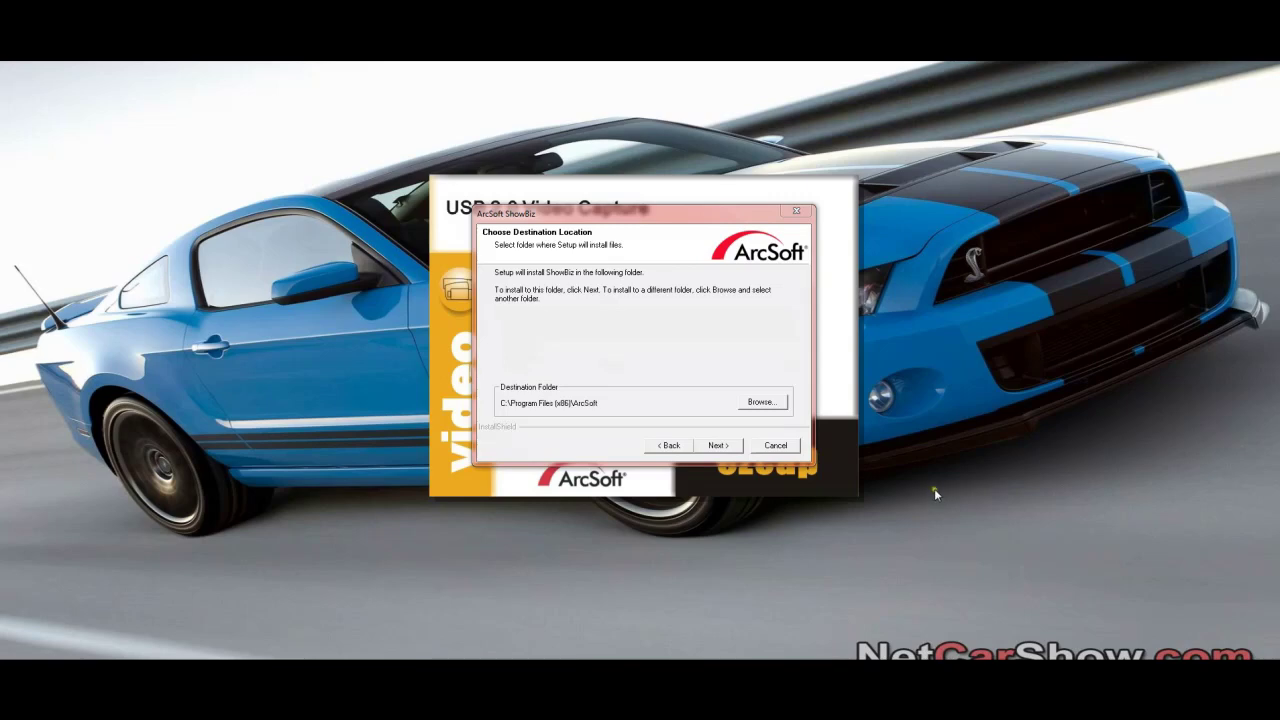
# Change the ShowBiz install folder to E:\Program Files\ArcSoft
pyautogui.click(776, 403)
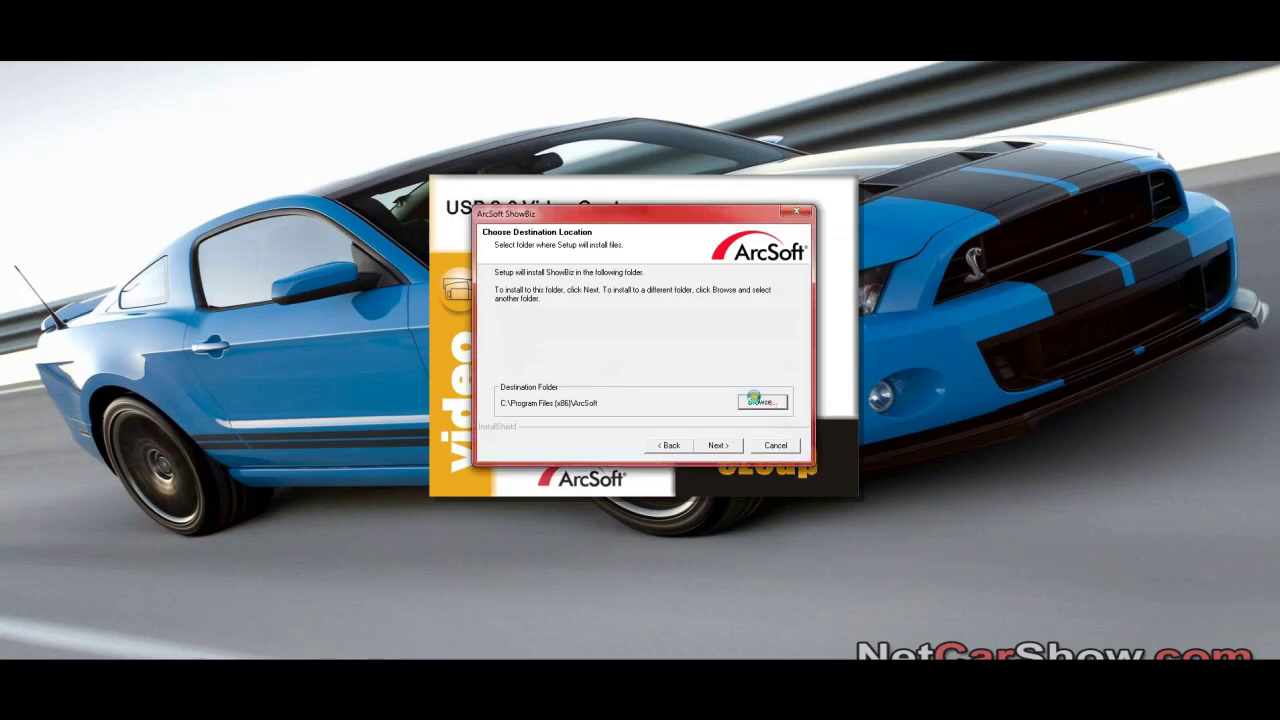
pyautogui.click(549, 281)
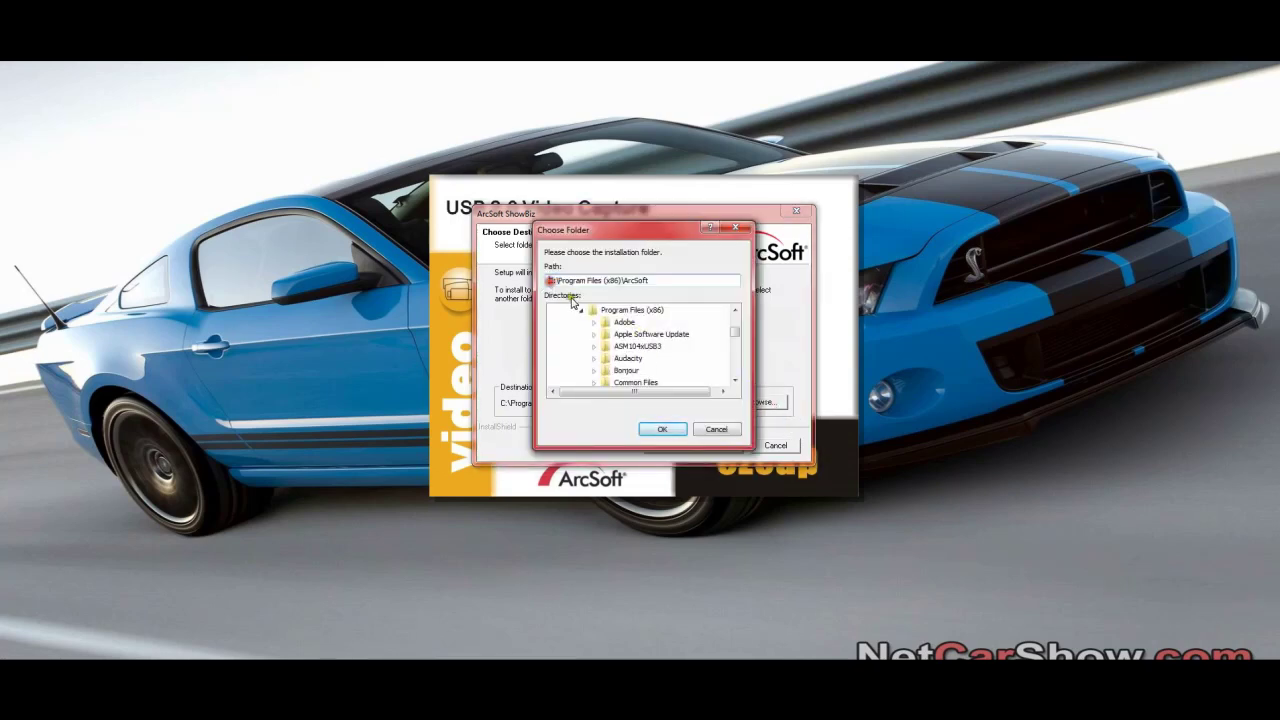
pyautogui.write('E:')
pyautogui.click(608, 280)
pyautogui.press('BackSpace')
pyautogui.press('BackSpace')
pyautogui.press('Delete')
pyautogui.press('Delete')
pyautogui.press('Delete')
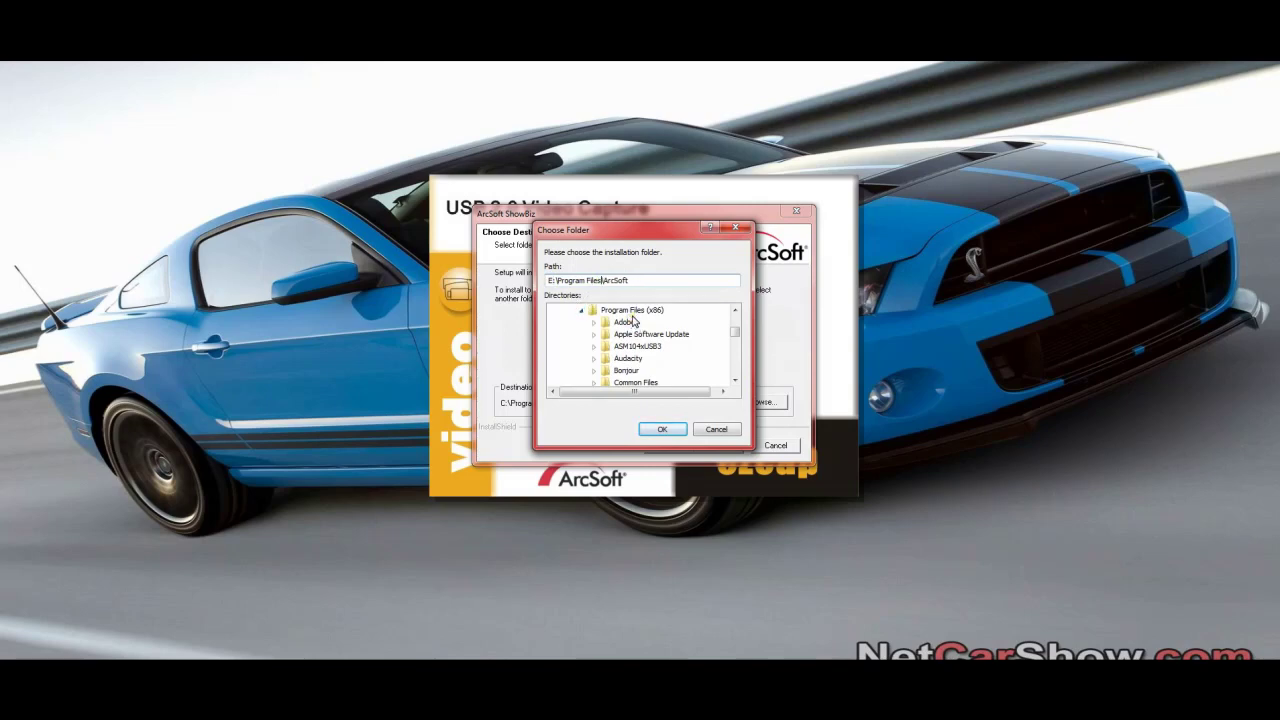
pyautogui.press('Return')
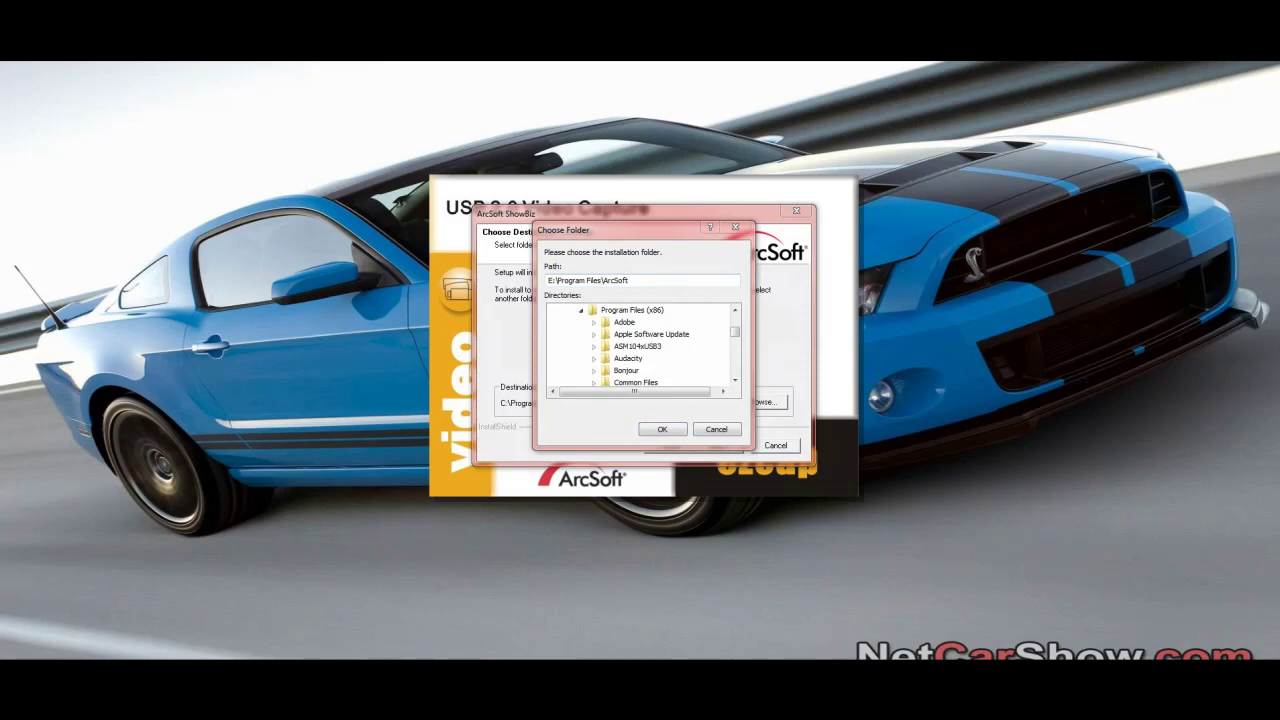
pyautogui.click(658, 432)
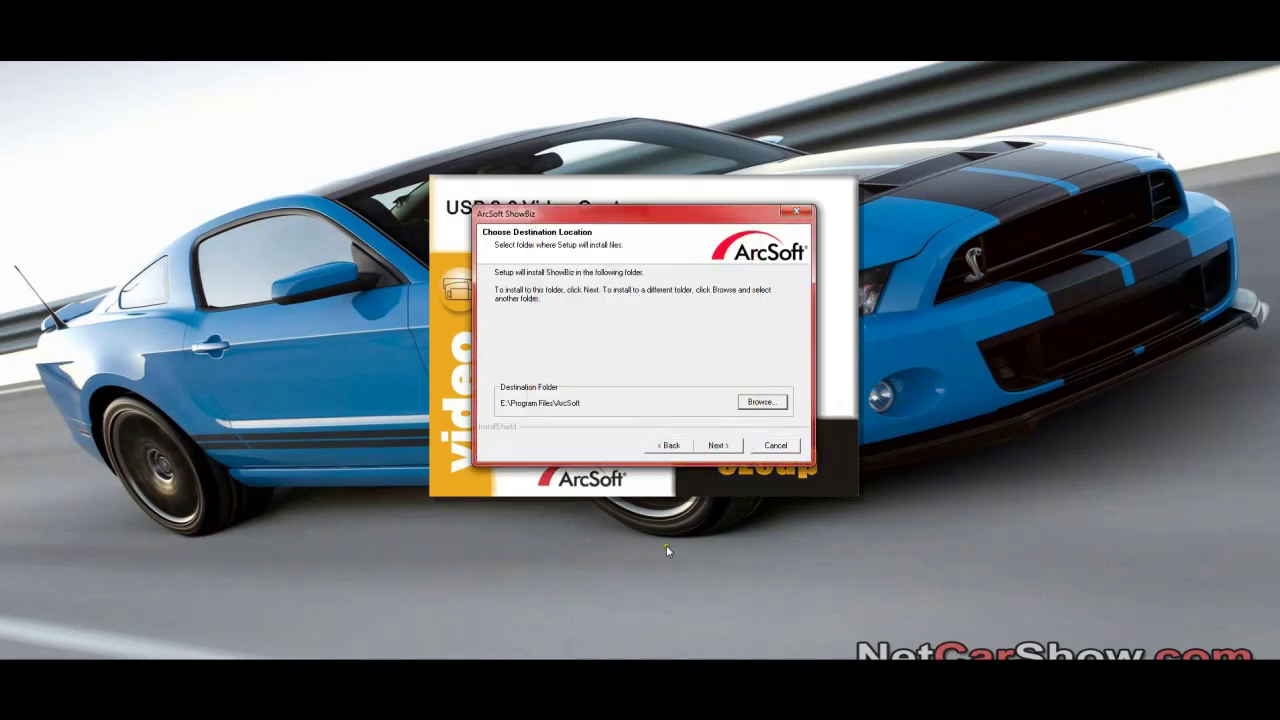
# Keep the default ArcSoft ShowBiz program folder and run the installation
pyautogui.click(719, 446)
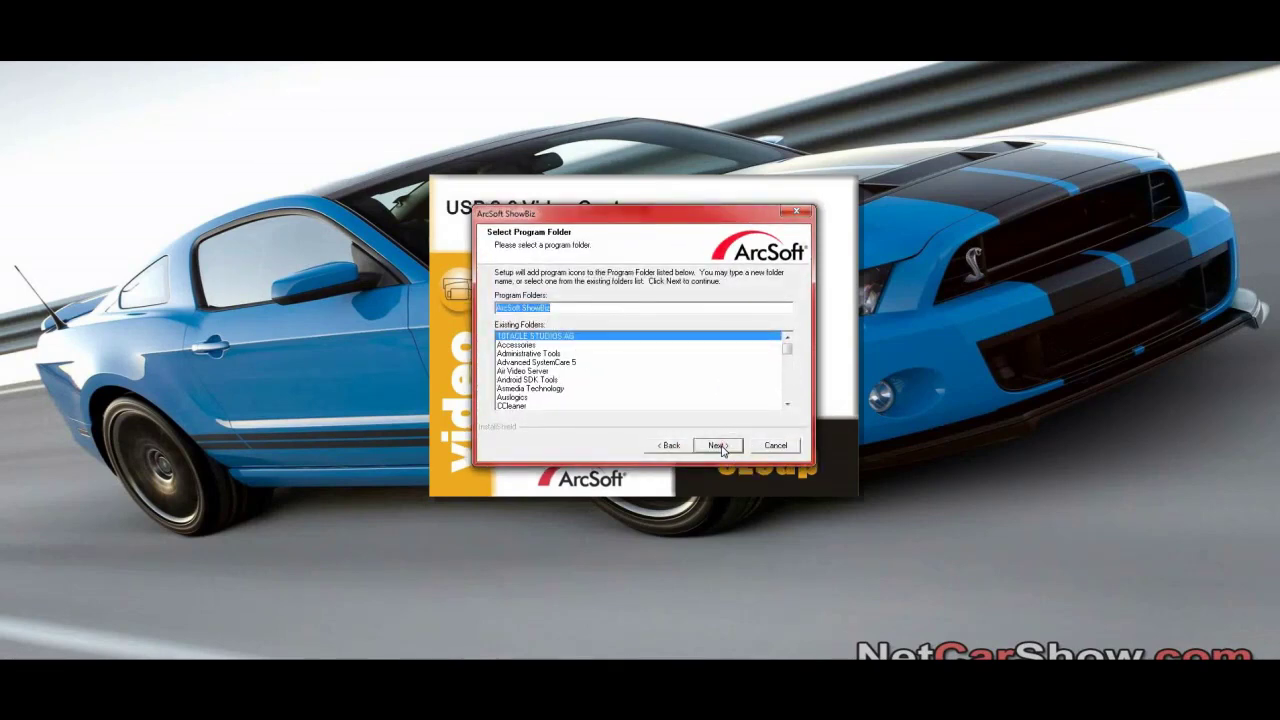
pyautogui.click(720, 446)
pyautogui.click(720, 446)
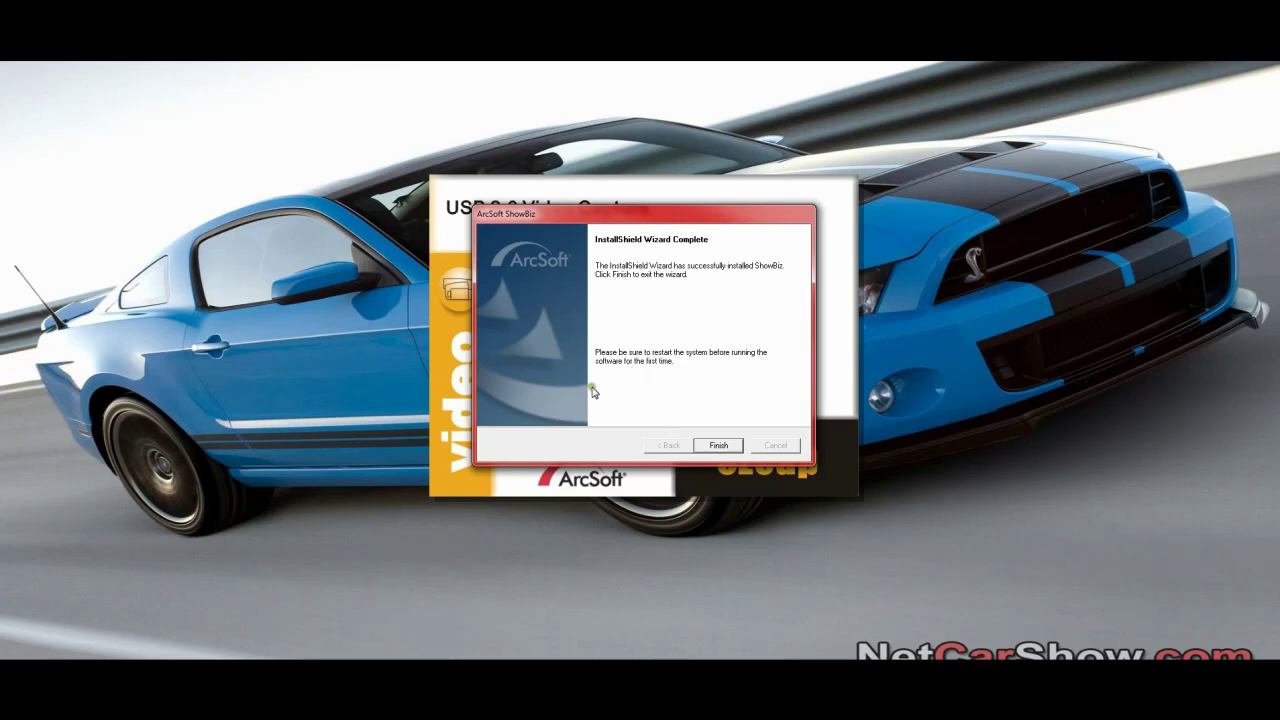
# Finish the ShowBiz installer, launching ShowBiz with an untitled project
pyautogui.click(718, 445)
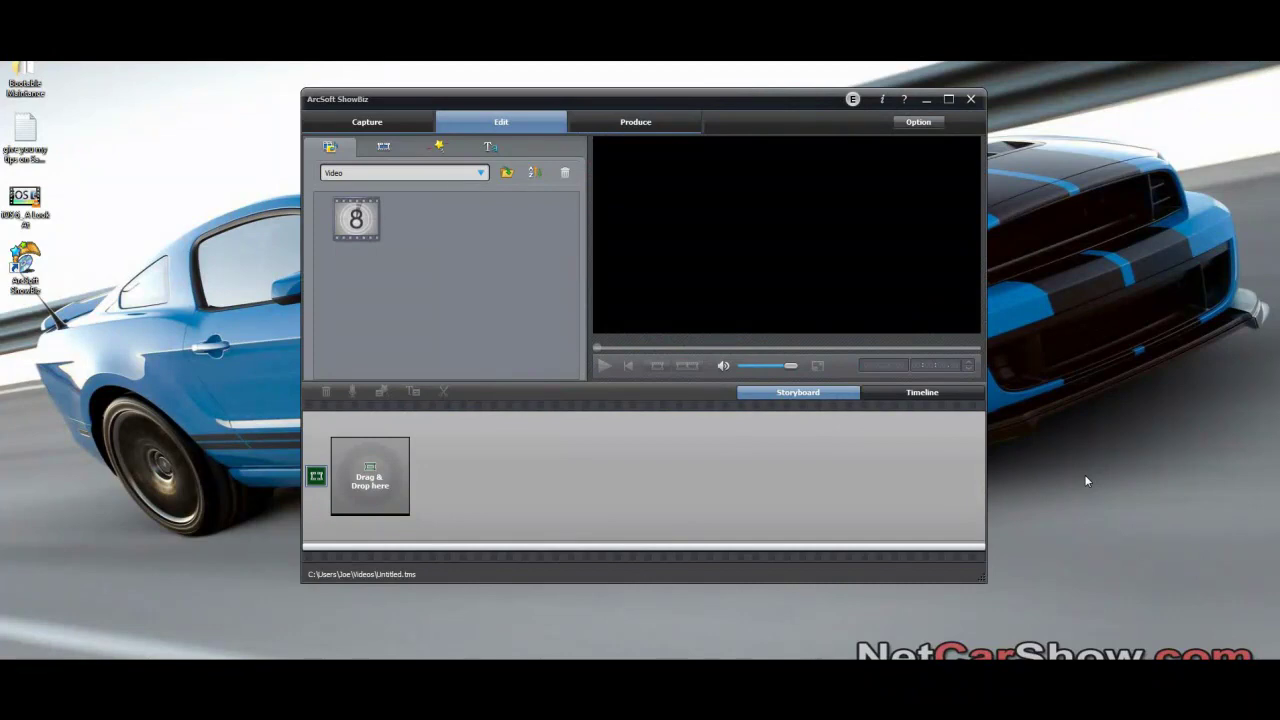
# Move the ShowBiz window slightly up and to the right
pyautogui.moveTo(672, 99); pyautogui.dragTo(700, 69)
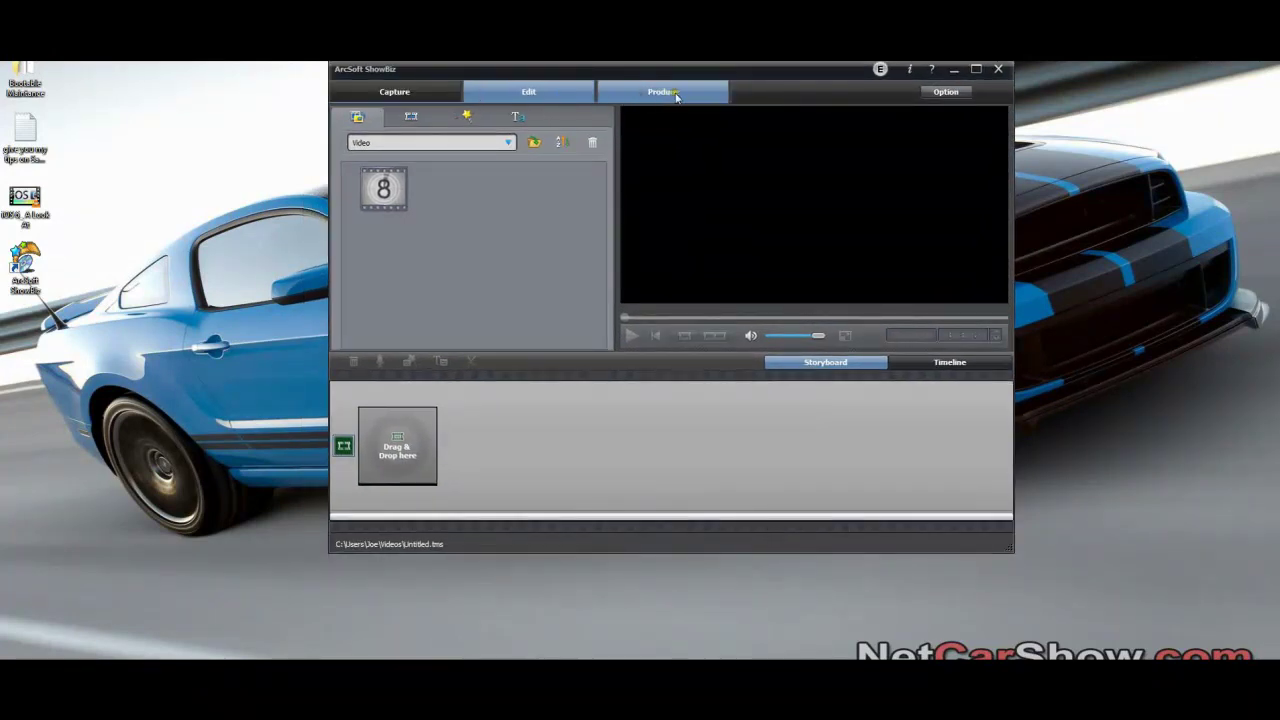
# Open the Capture Module and select and refresh SMI Grabber Device as the source
pyautogui.click(428, 94)
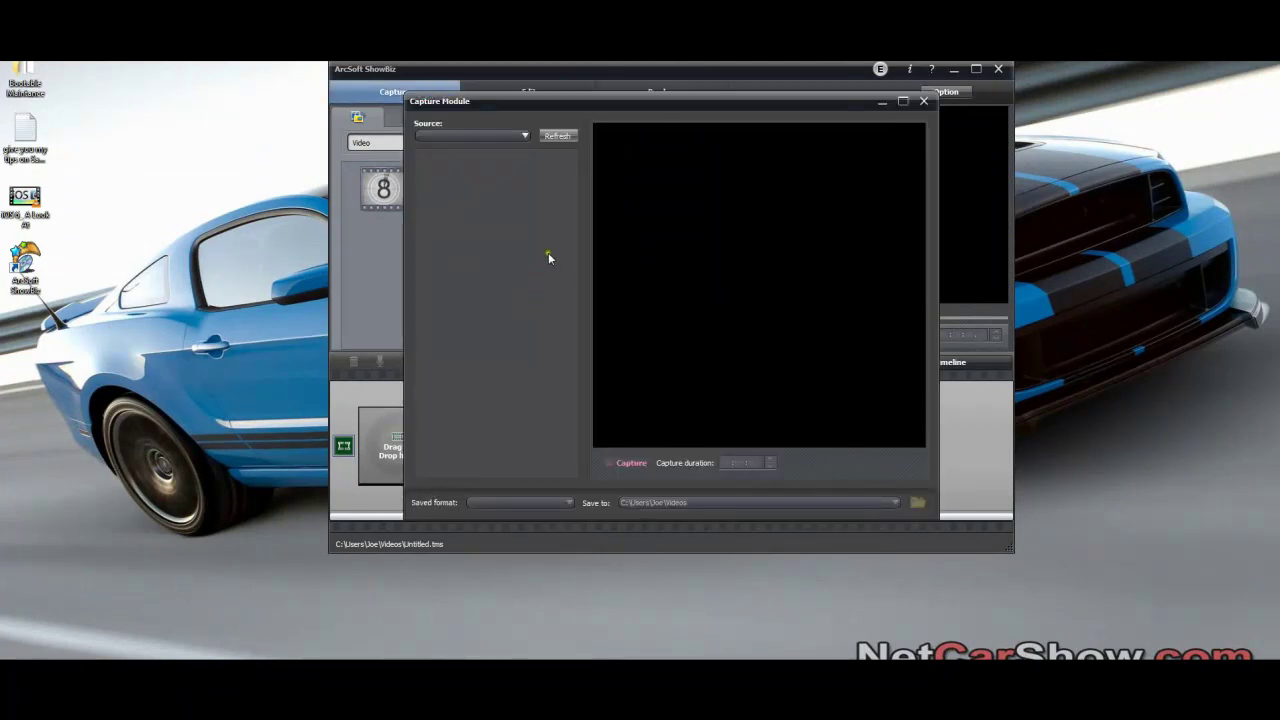
pyautogui.click(521, 137)
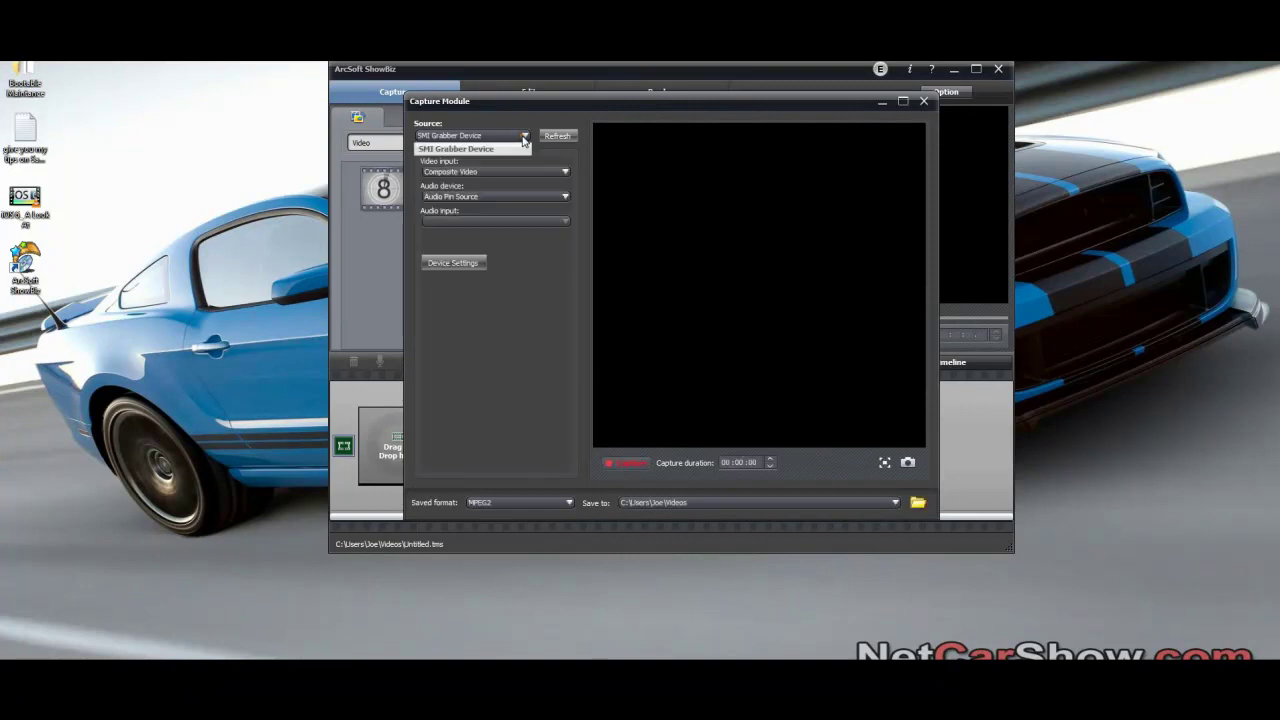
pyautogui.click(480, 149)
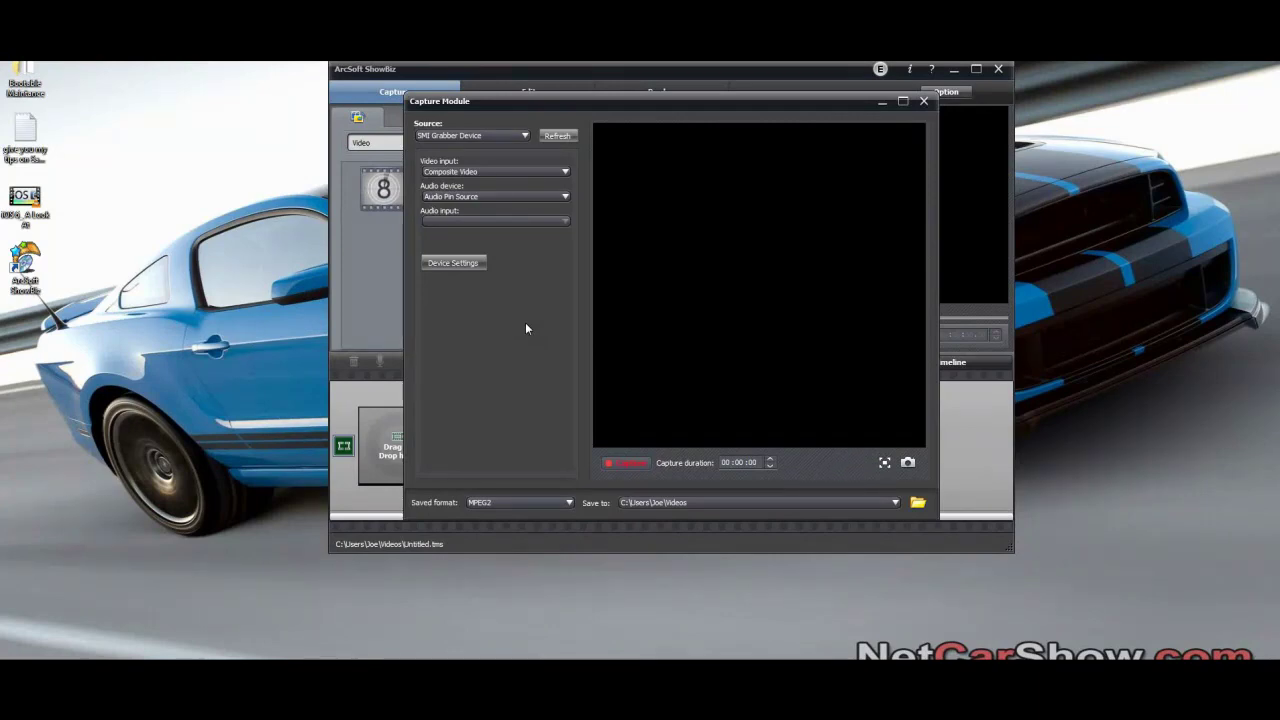
pyautogui.click(549, 137)
# Set the video input to Composite Video and the saved format to MPEG2
pyautogui.click(561, 173)
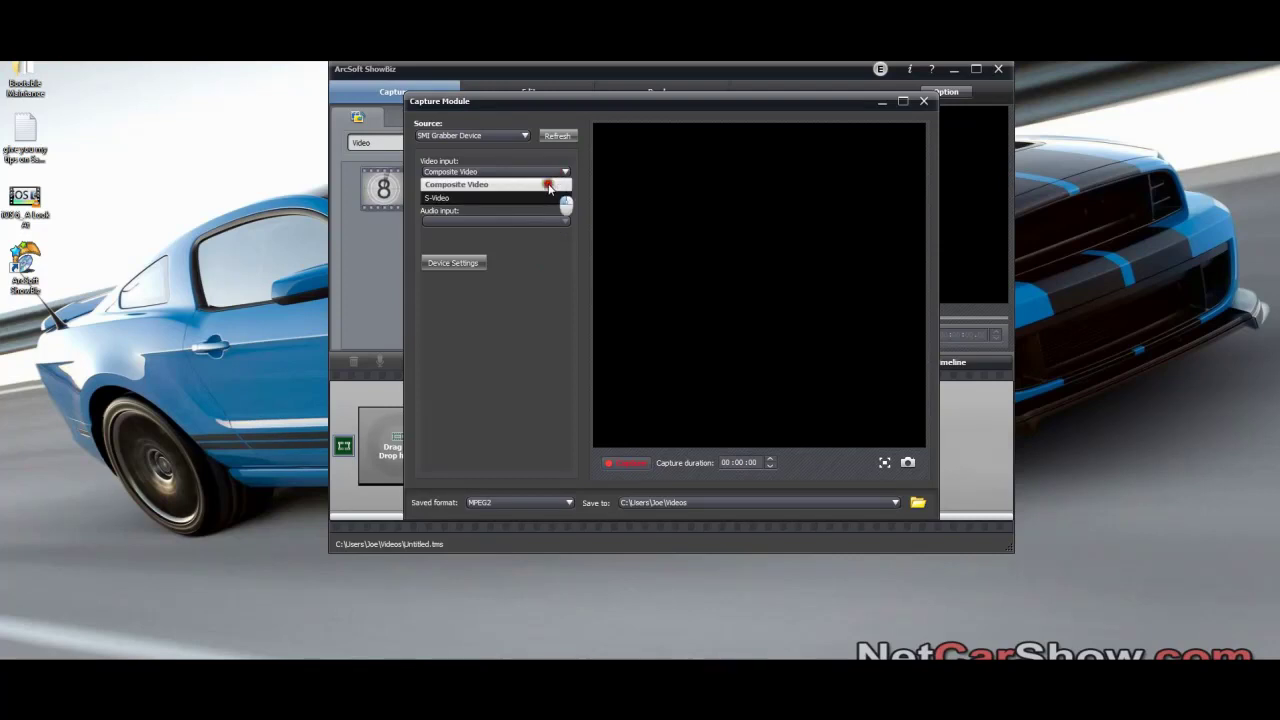
pyautogui.click(550, 184)
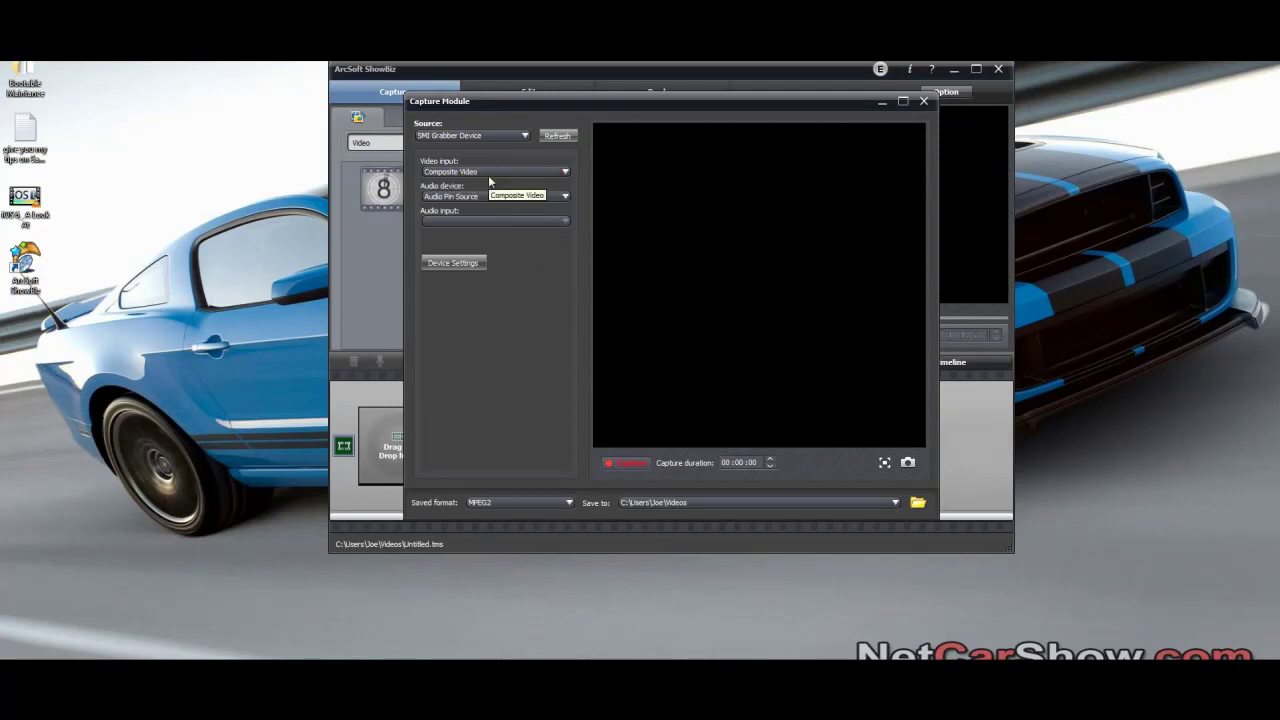
pyautogui.click(500, 503)
pyautogui.click(500, 505)
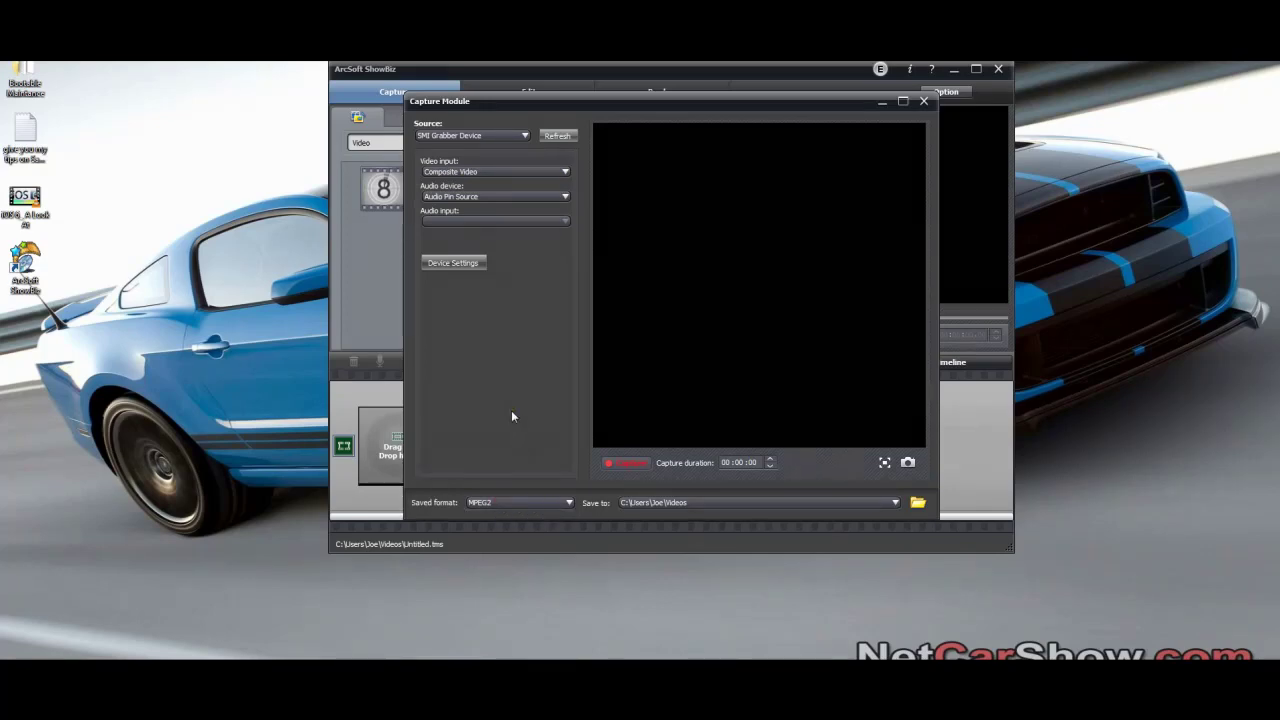
pyautogui.click(474, 262)
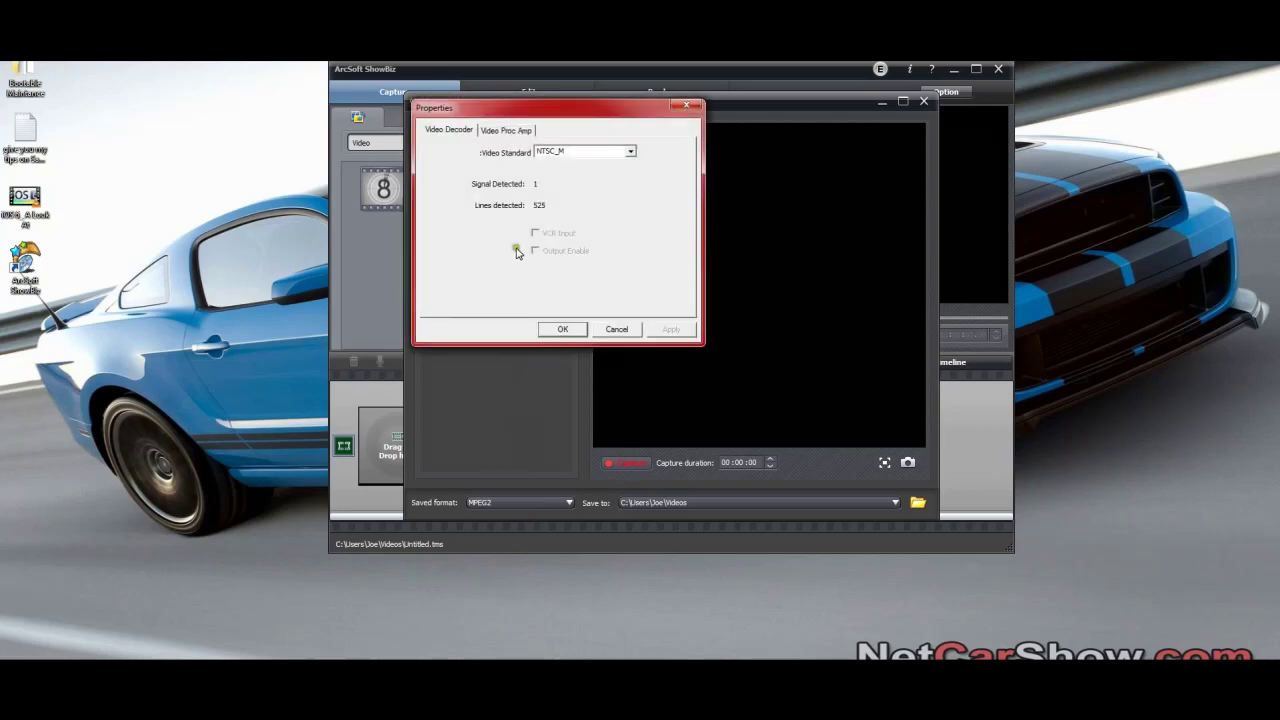
pyautogui.click(610, 151)
pyautogui.click(630, 151)
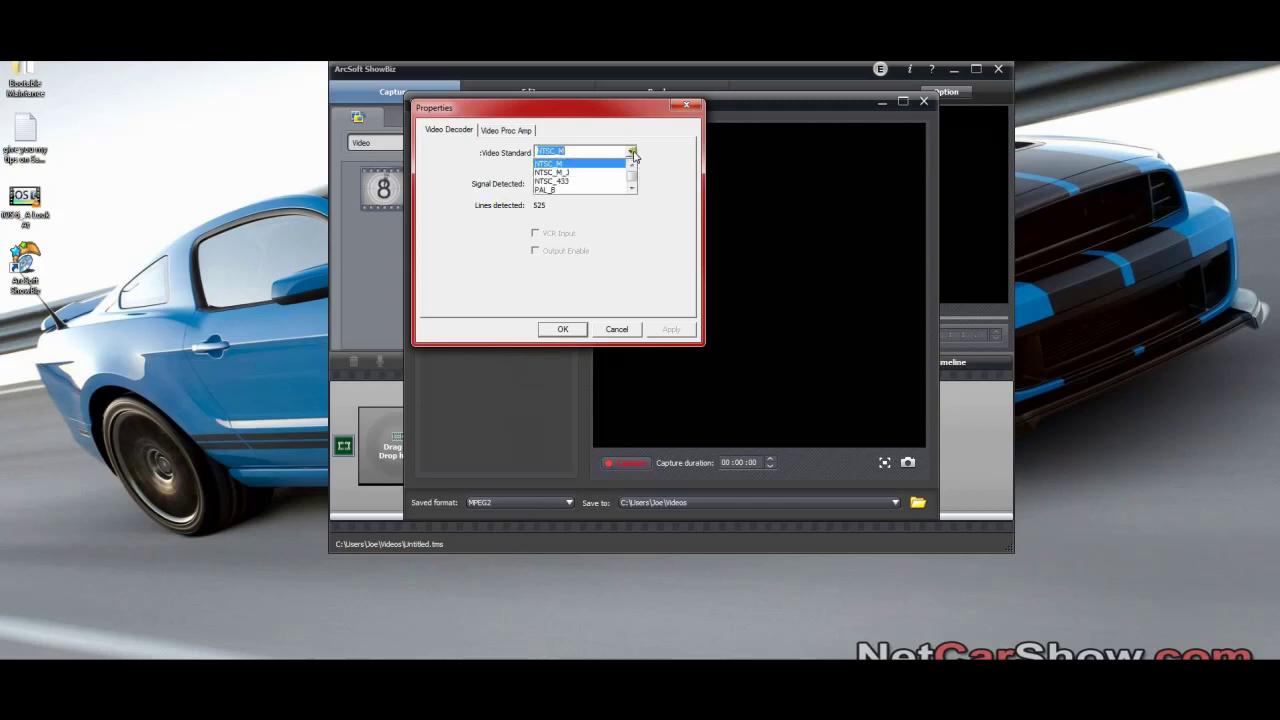
pyautogui.click(630, 151)
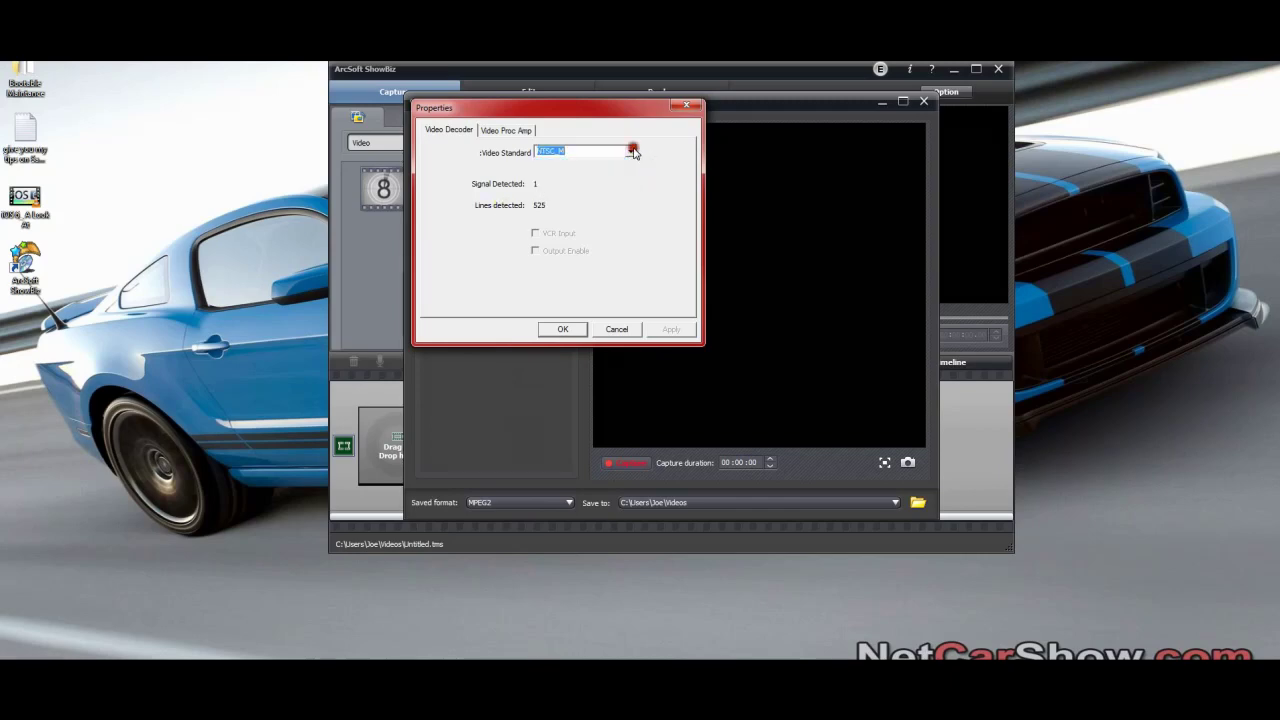
pyautogui.click(507, 130)
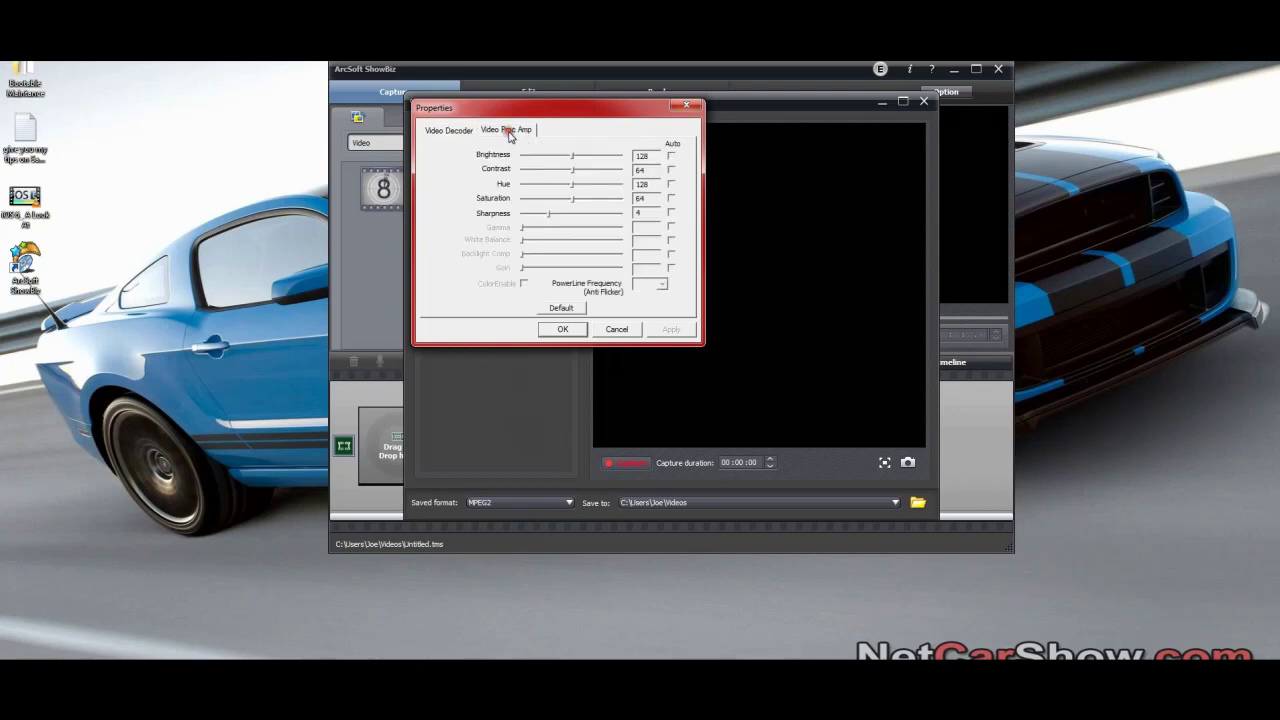
pyautogui.click(612, 331)
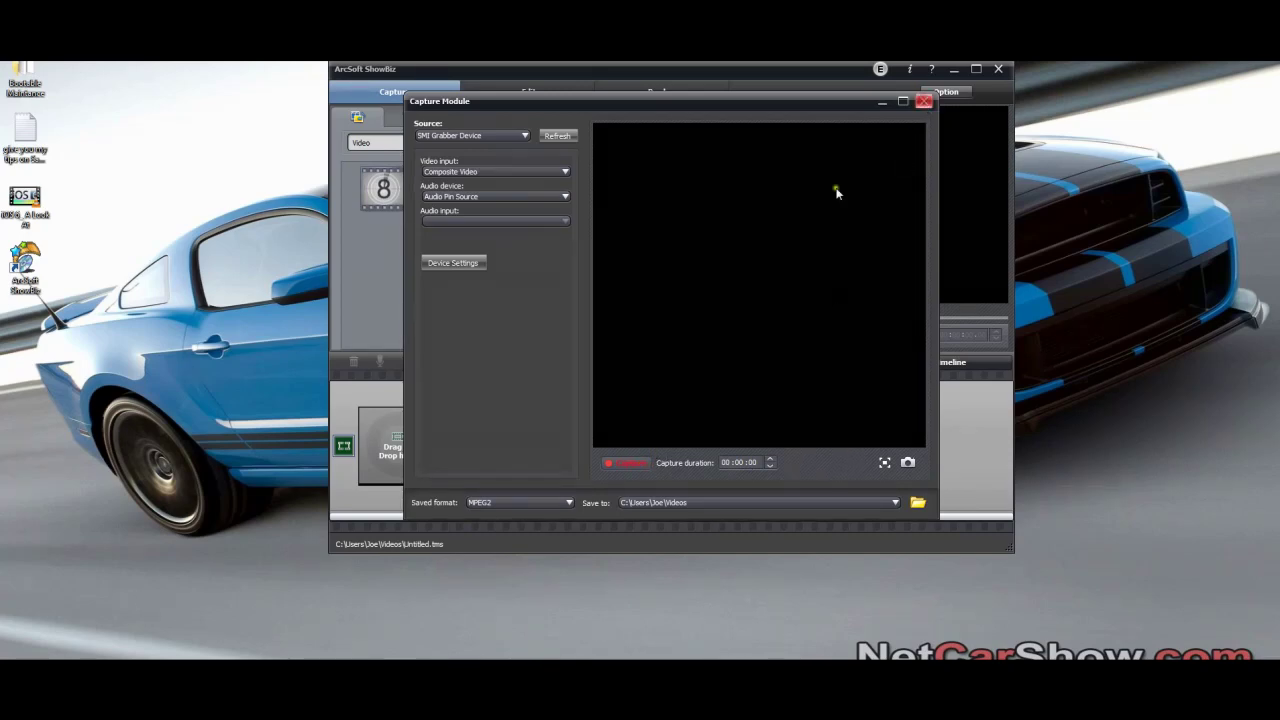
# Close the Capture Module to return to the Edit workspace
pyautogui.click(923, 101)
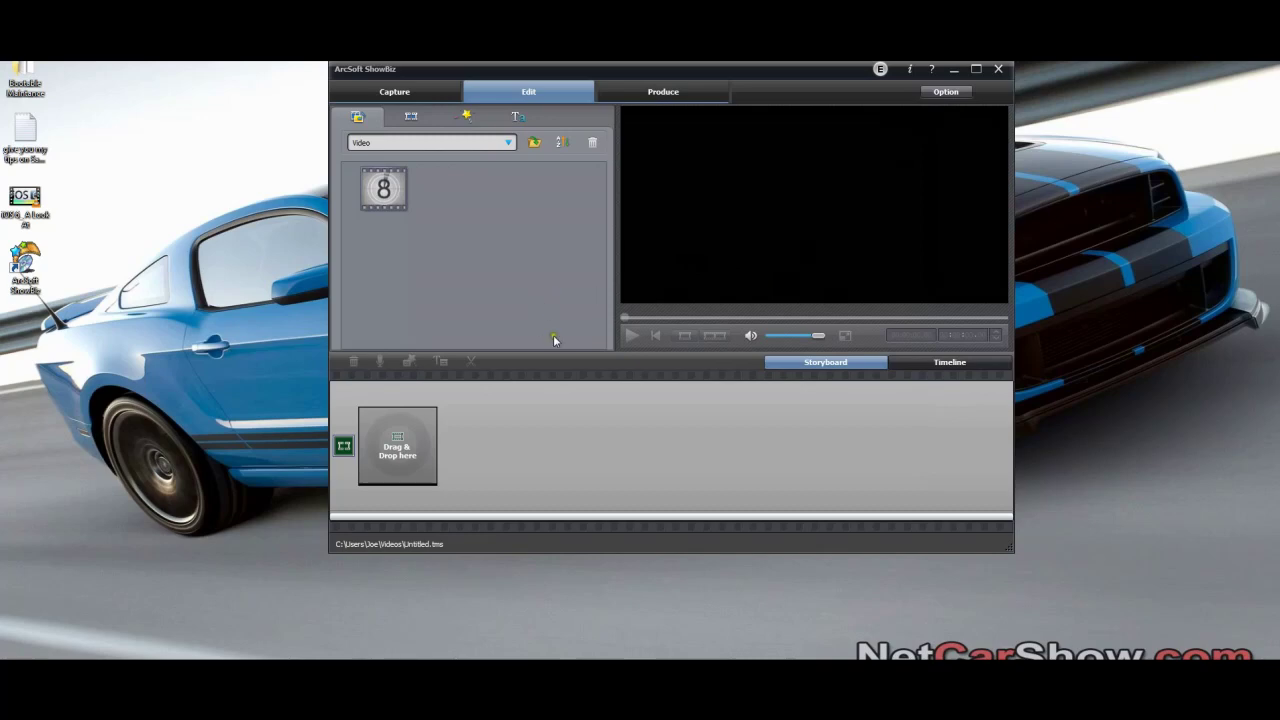